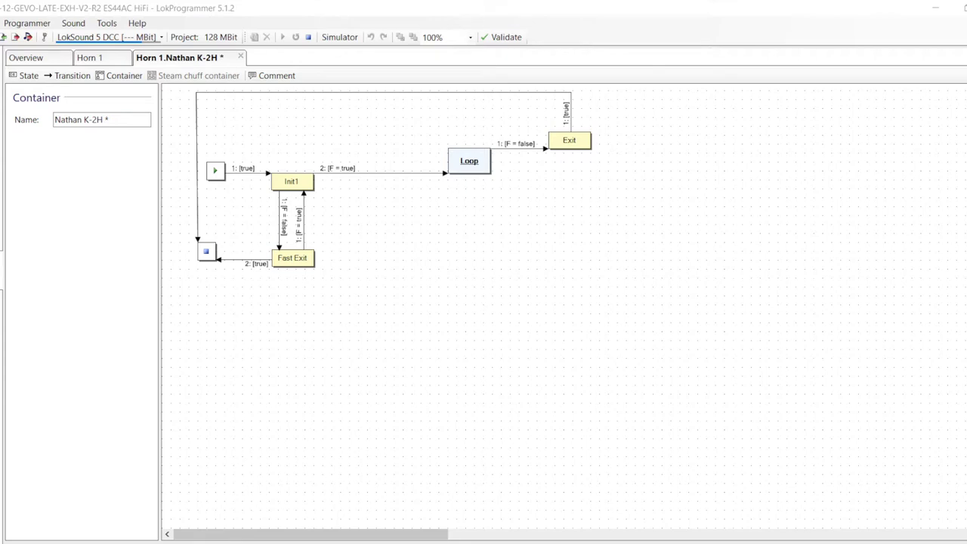
- Select the horn's Init1, Loop and Exit states in turn
click(293, 180)
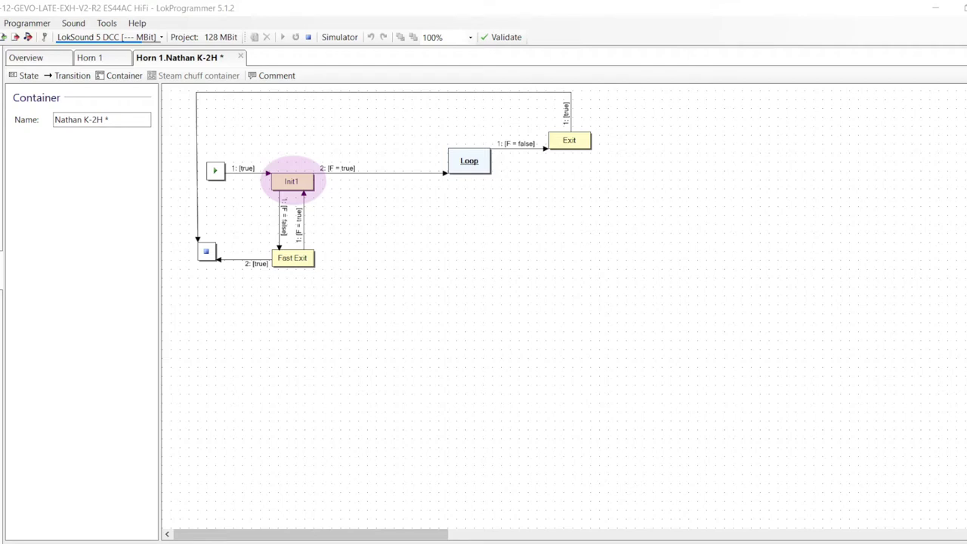
click(469, 161)
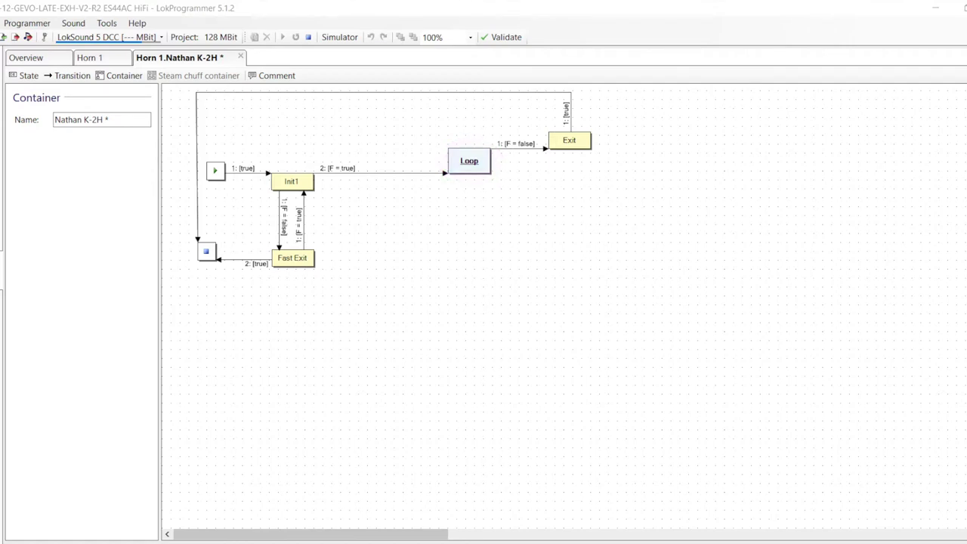
click(570, 141)
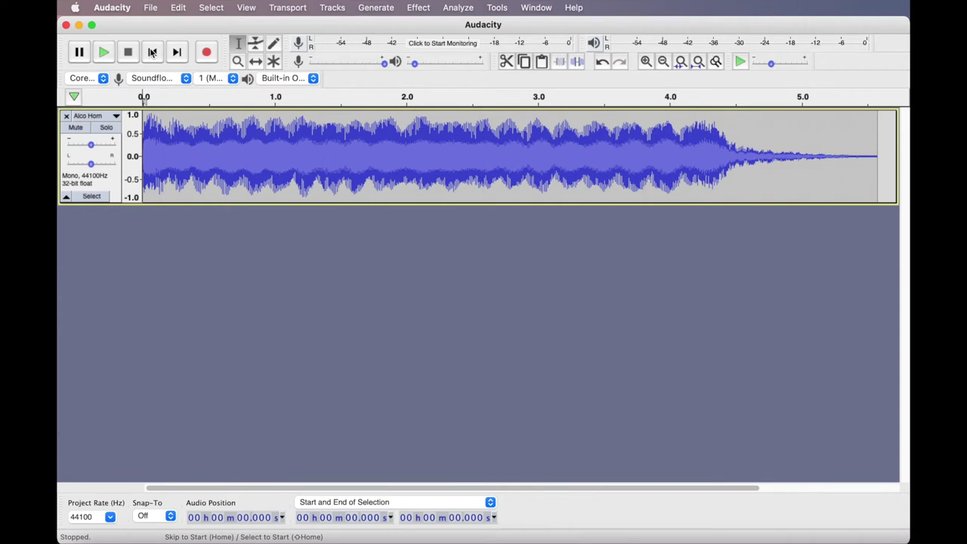
- Play the horn, then select exactly 0 to 0.500 s as the Init portion
click(105, 53)
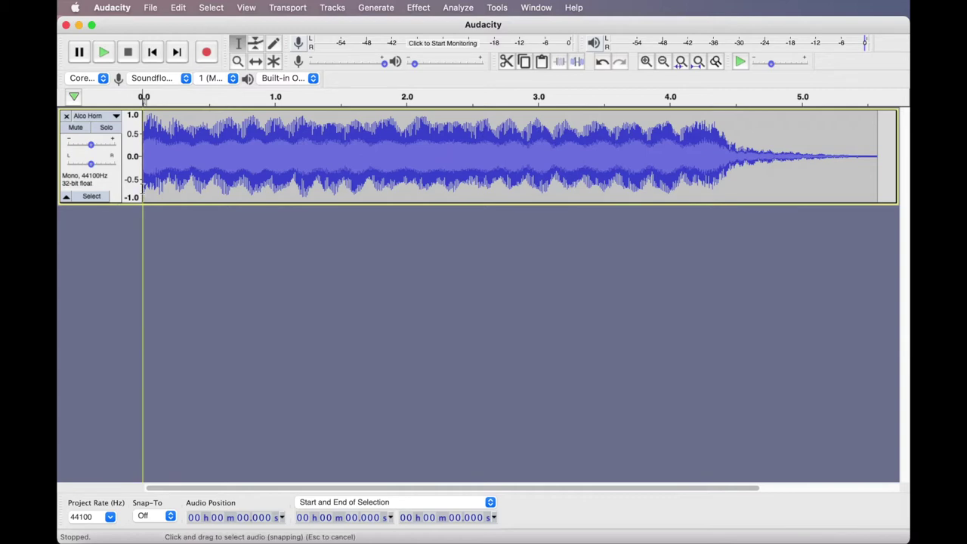
drag(144, 189, 209, 190)
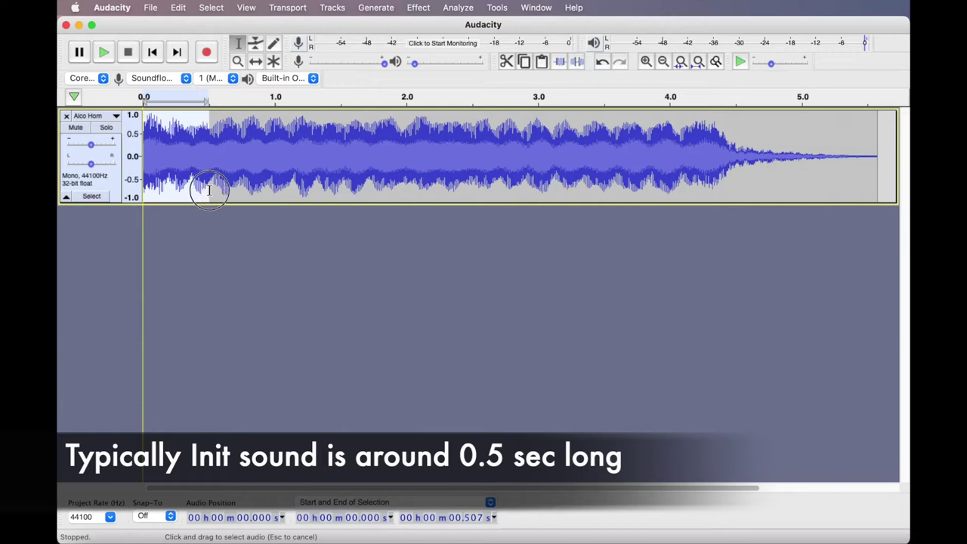
key(super+1)
key(super+1)
key(super+1)
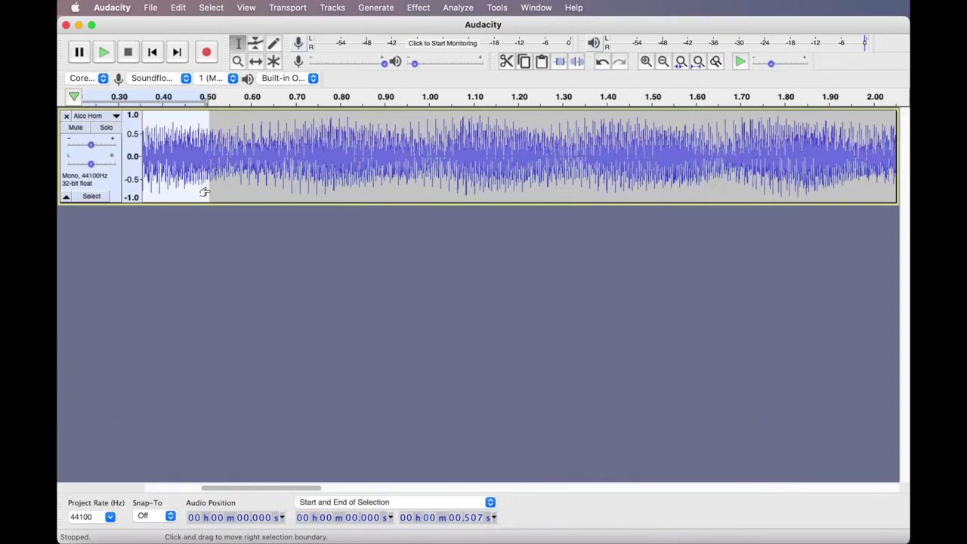
key(super+1)
key(super+1)
key(super+1)
key(super+1)
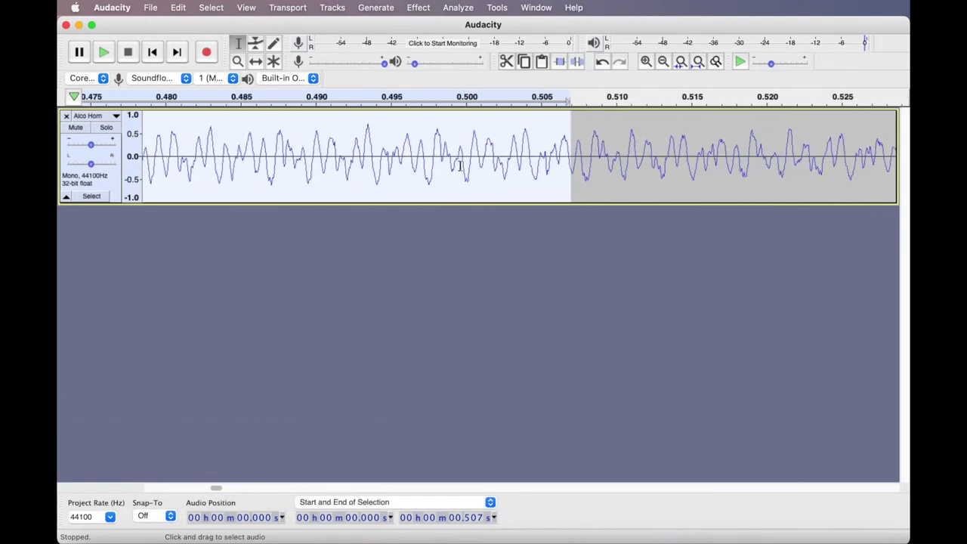
drag(565, 135, 480, 132)
key(super+1)
key(super+1)
key(super+1)
key(super+1)
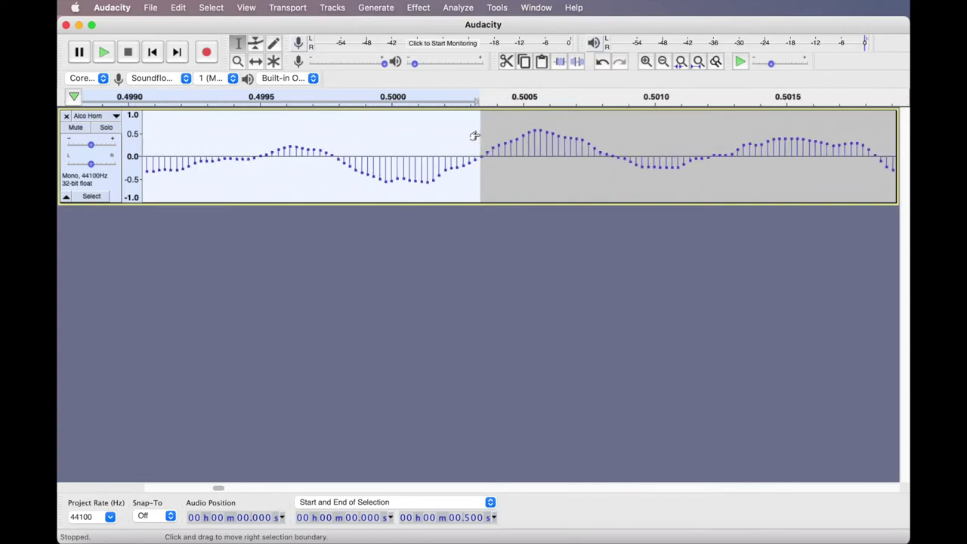
key(super+3)
key(super+3)
key(super+3)
key(super+3)
key(super+3)
key(super+3)
key(super+3)
key(super+3)
key(super+3)
key(super+3)
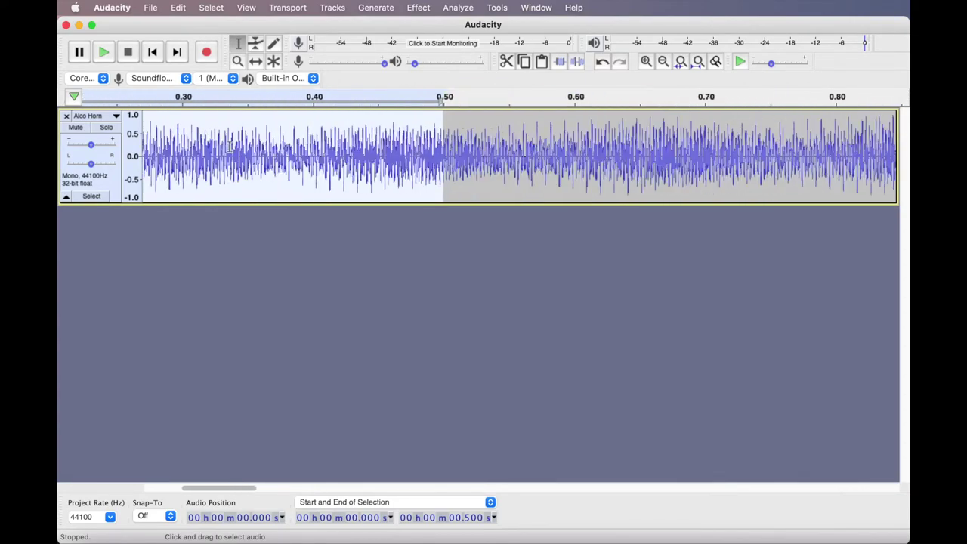
key(super+3)
click(178, 7)
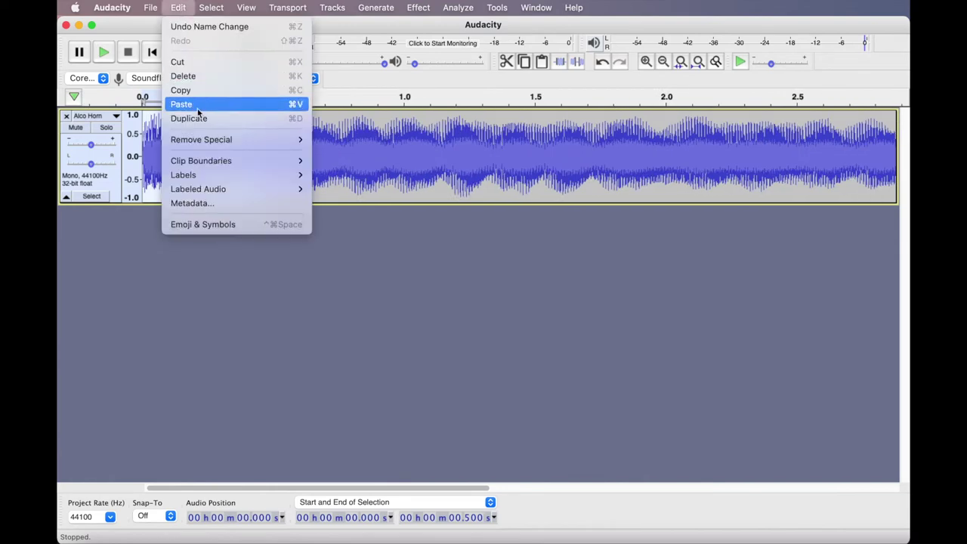
- Split the first 0.5 s into a new track named 'Alco Horn Init'
mouse_move(202, 163)
click(332, 175)
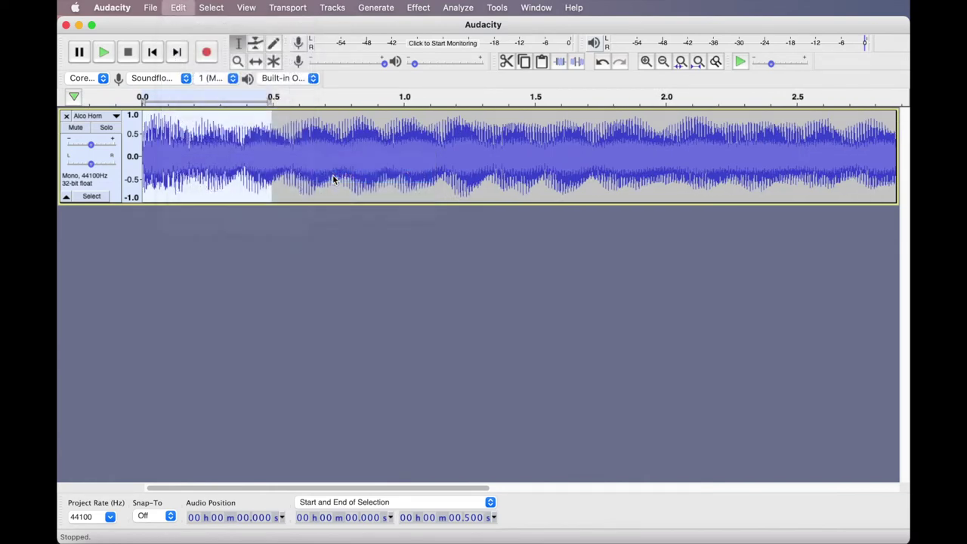
click(296, 277)
click(115, 212)
click(198, 224)
key(Right)
text(In)
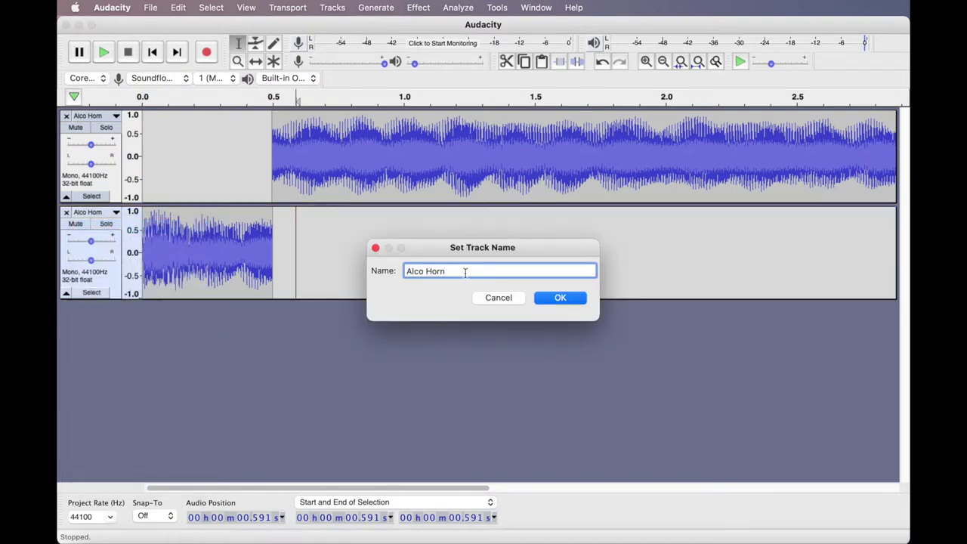
click(561, 298)
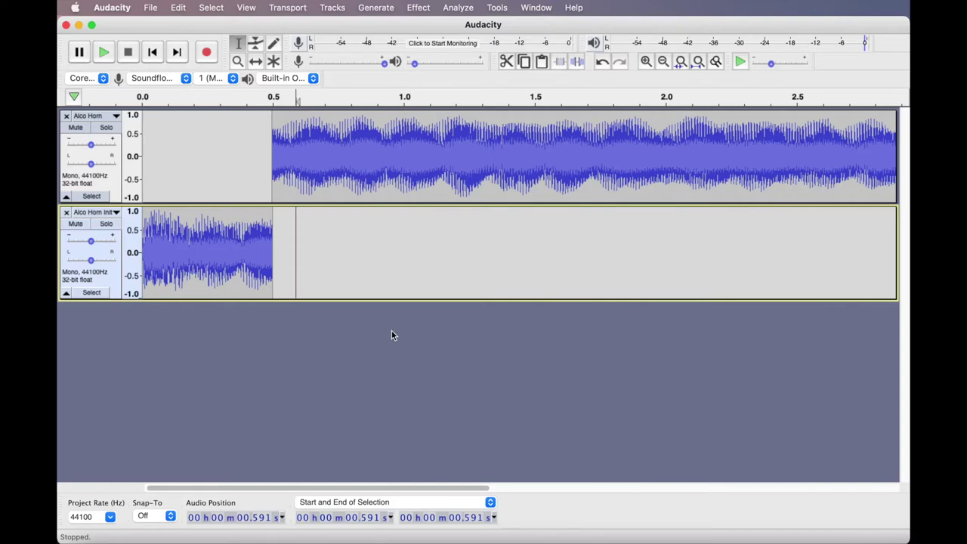
- Select the main track's tail from 3.700 s to its end at 5.577 s
scroll(432, 289, right, 6)
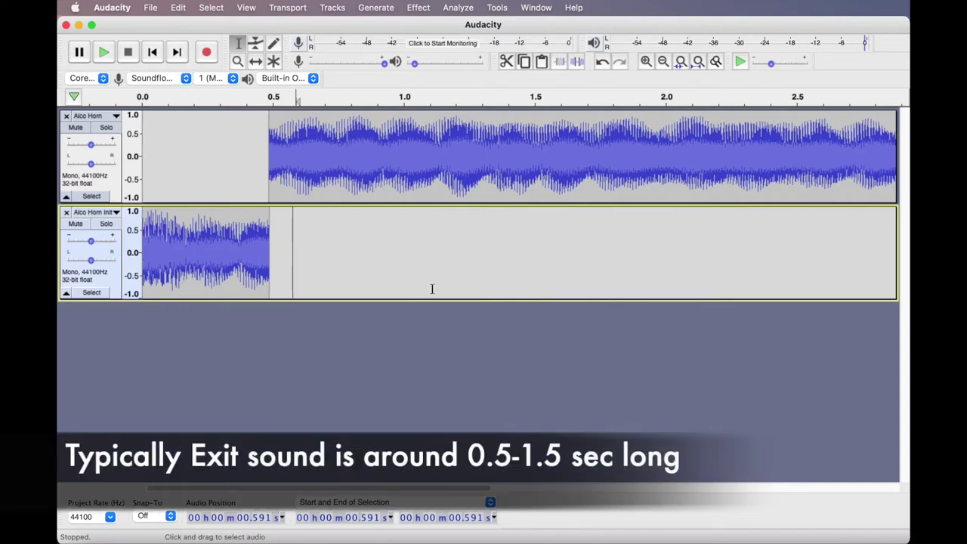
scroll(432, 288, right, 9)
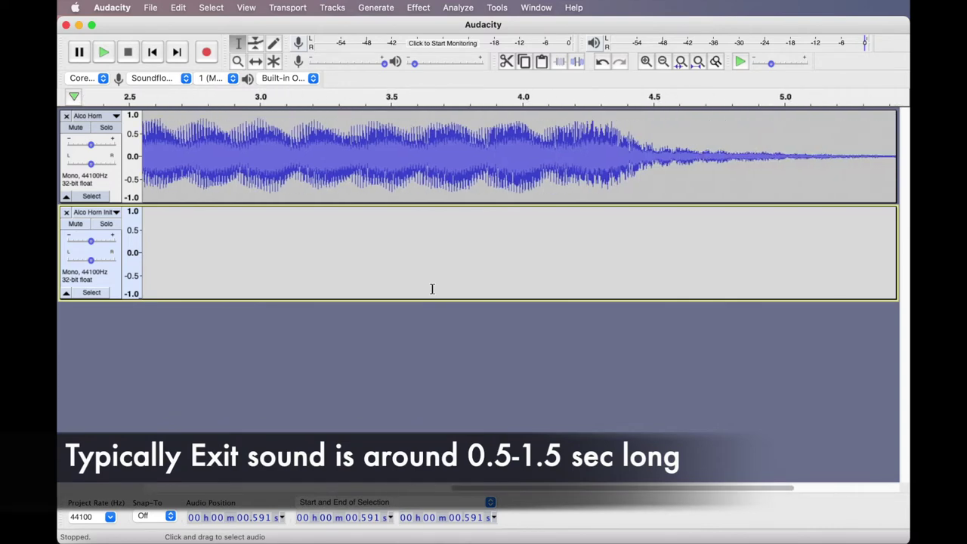
scroll(433, 288, right, 2)
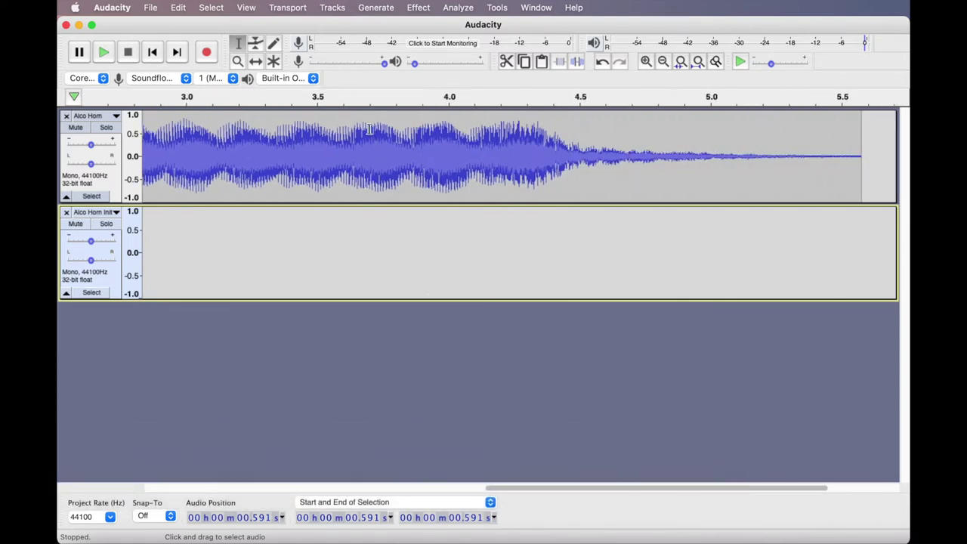
drag(370, 130, 860, 165)
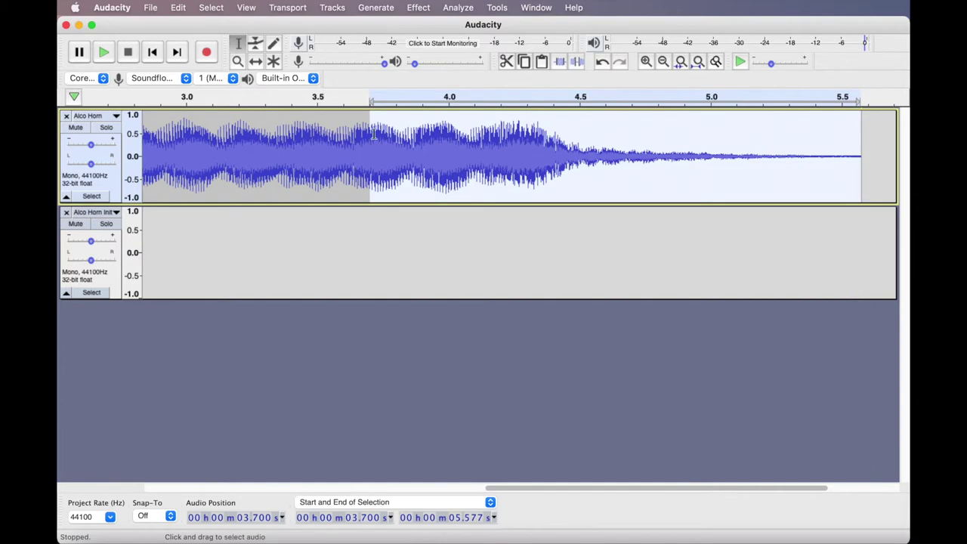
scroll(372, 134, up, 4)
scroll(372, 134, up, 4)
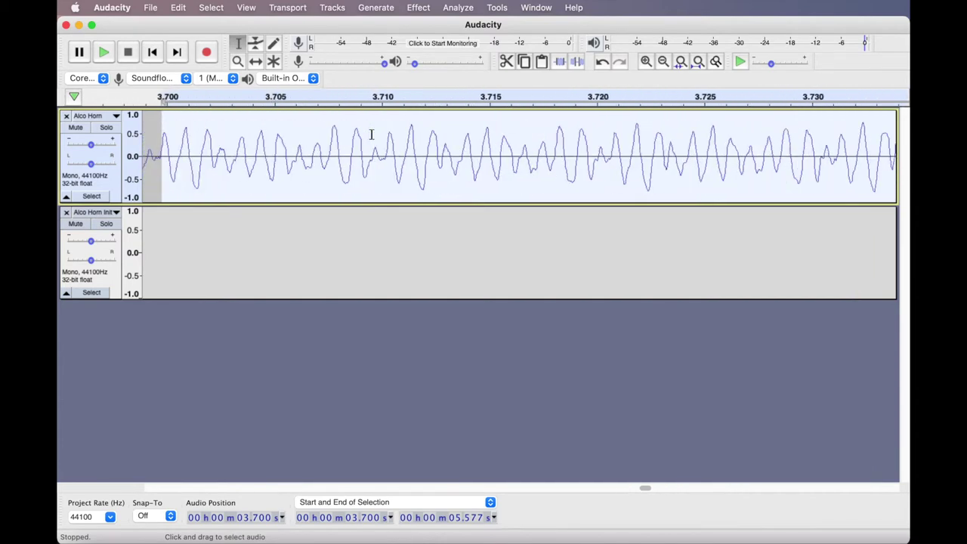
scroll(207, 151, up, 4)
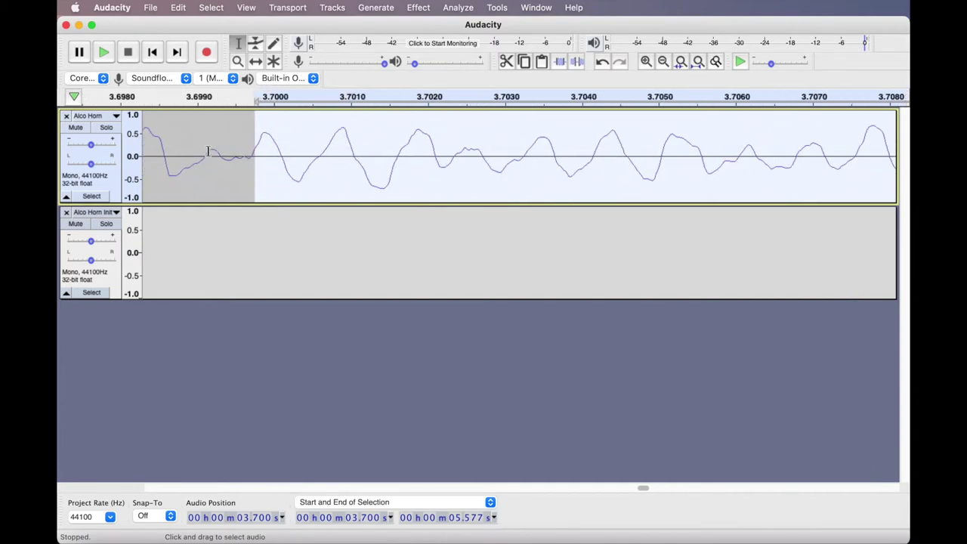
scroll(255, 130, up, 2)
drag(253, 131, 244, 133)
scroll(245, 133, down, 6)
scroll(248, 132, down, 6)
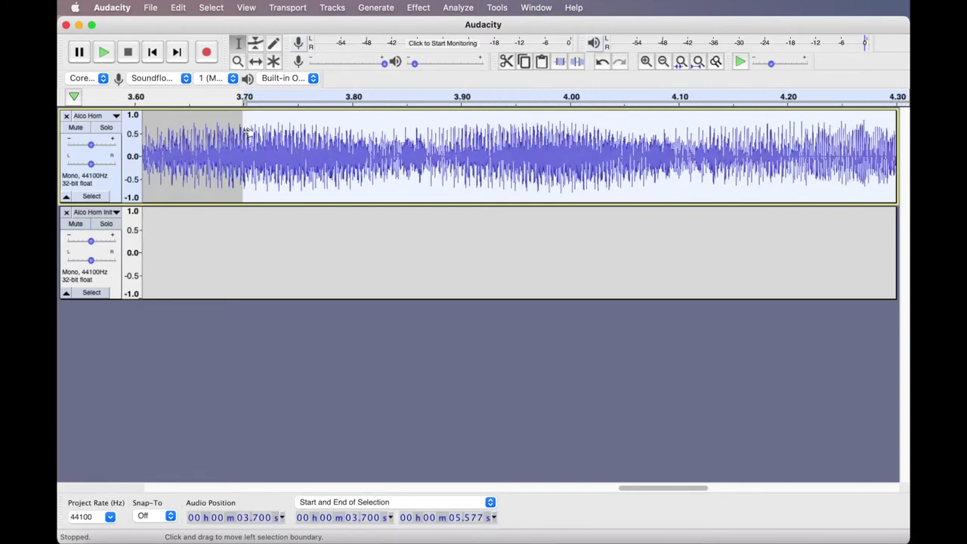
click(180, 9)
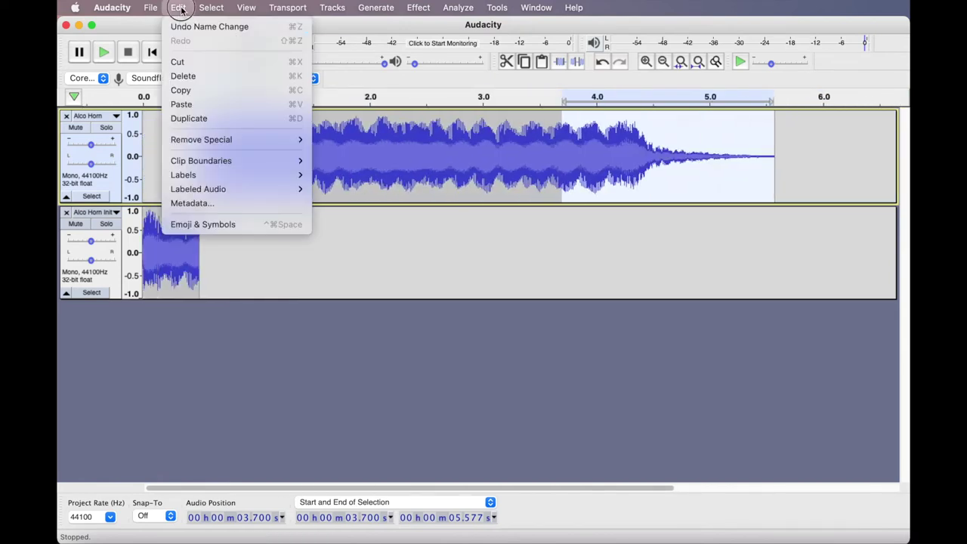
- Split the tail from 3.7 s into a third track named 'Alco Horn Exit'
mouse_move(205, 161)
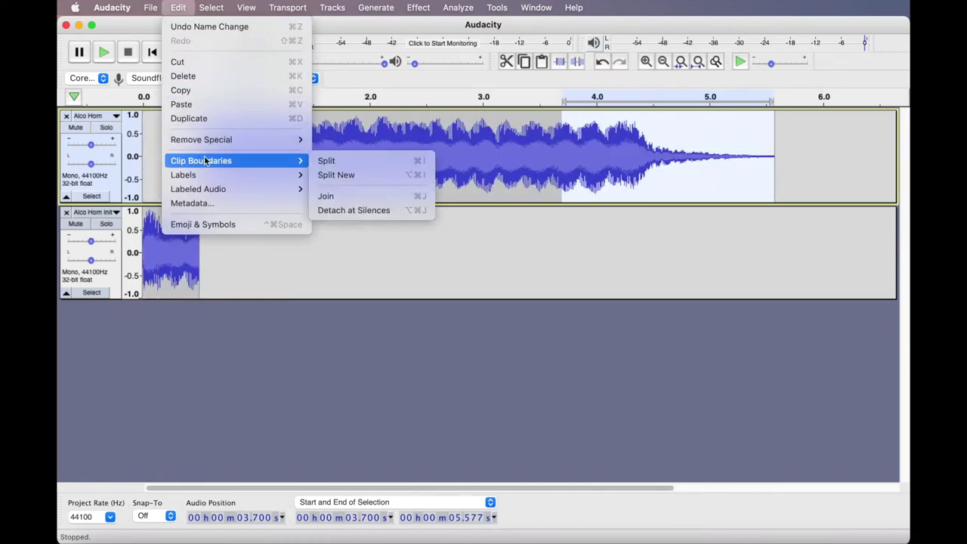
click(340, 175)
click(197, 335)
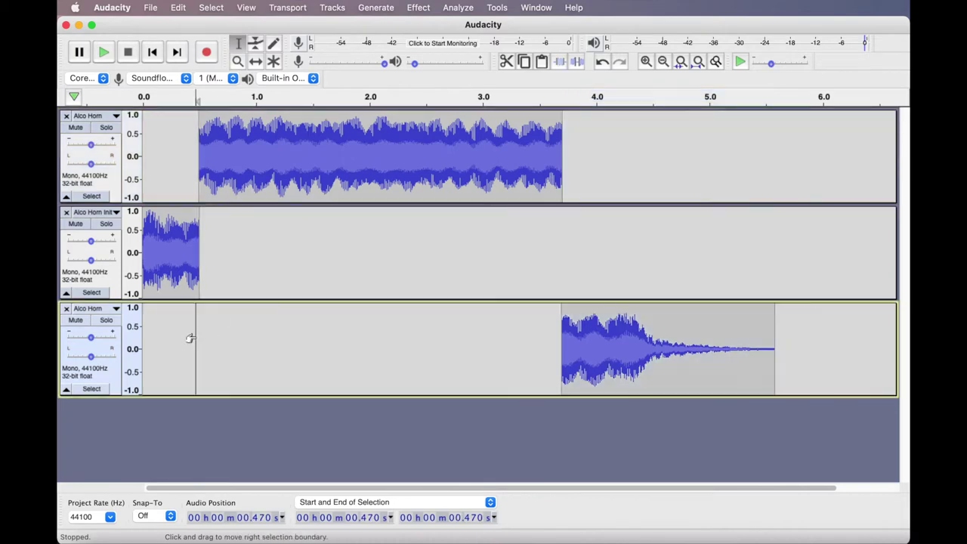
click(116, 309)
click(118, 324)
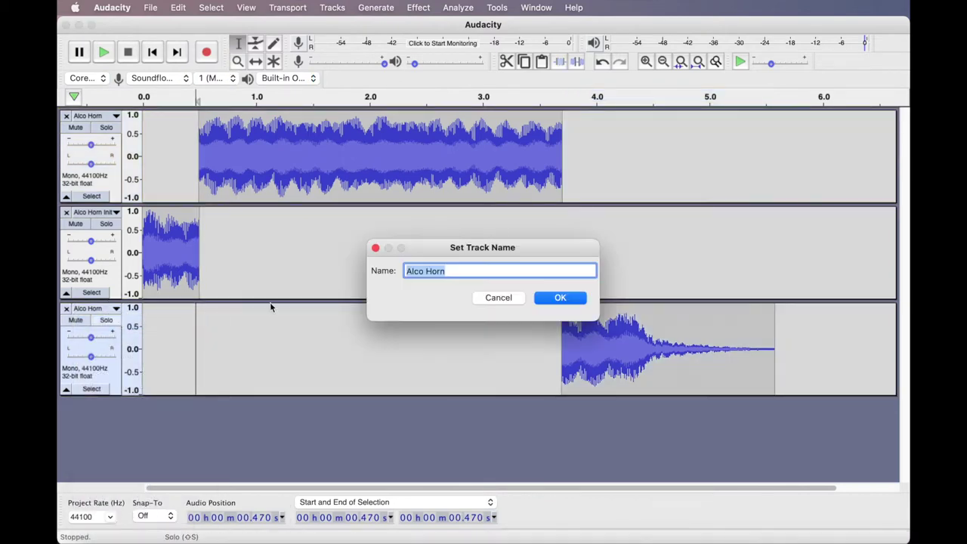
key(Right)
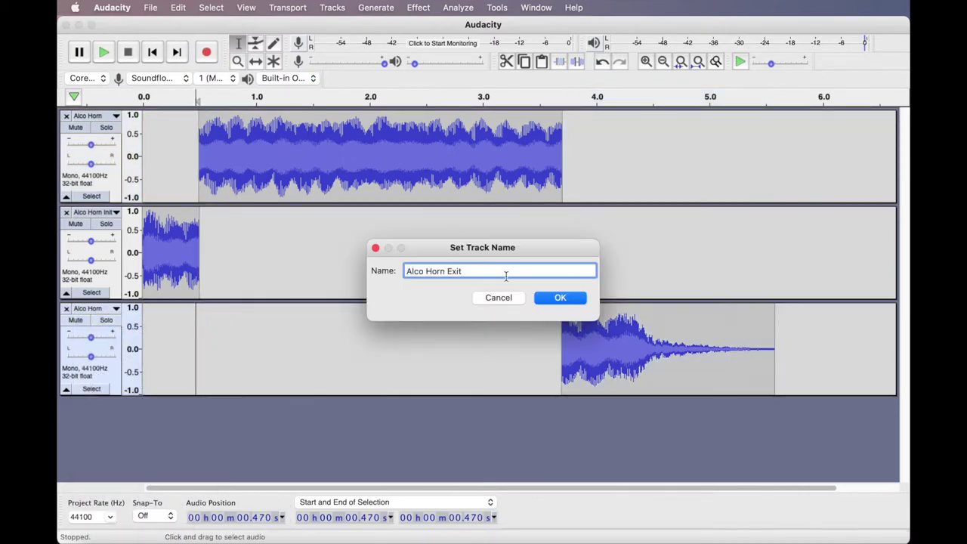
click(546, 296)
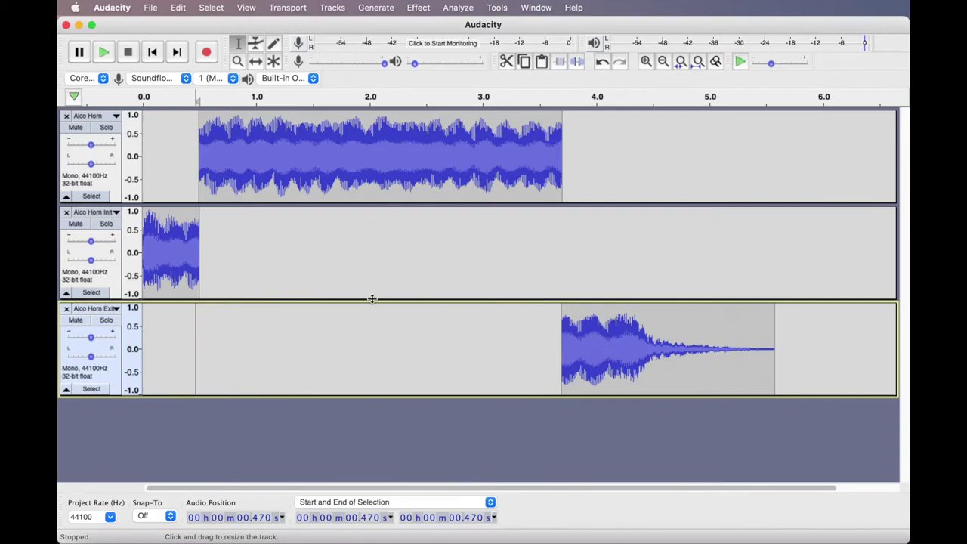
- Select 0.500 to 1.299 s on the main track, ending at a clean waveform crossing
click(186, 176)
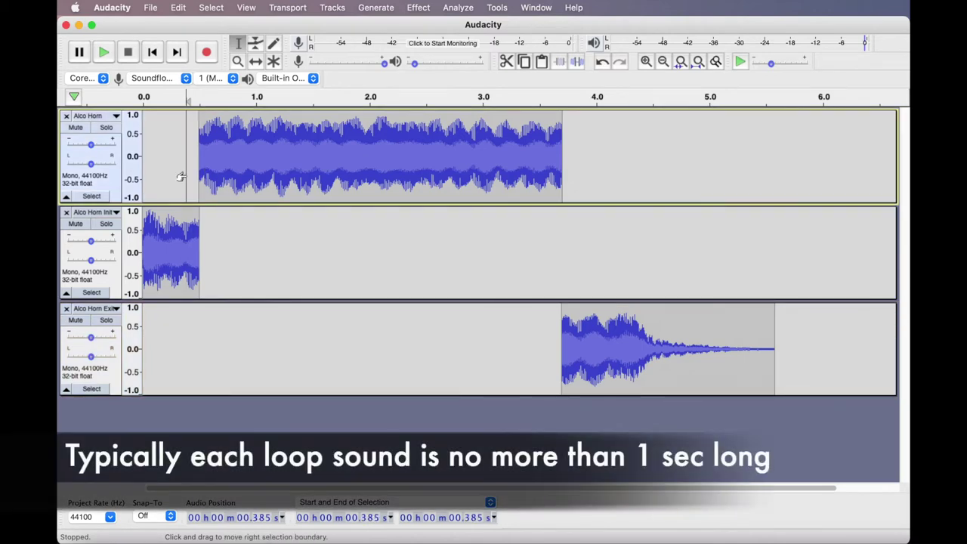
key(super+1)
key(super+1)
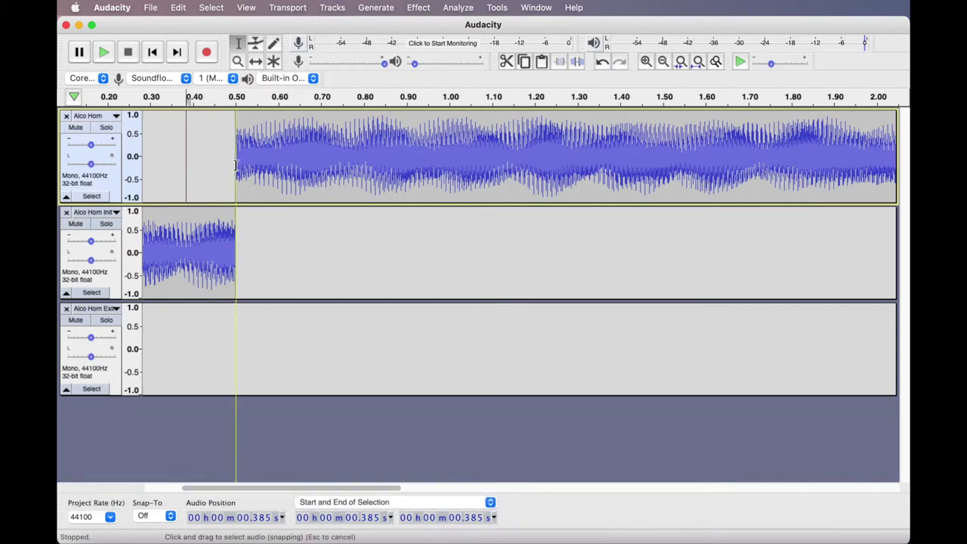
drag(236, 165, 572, 159)
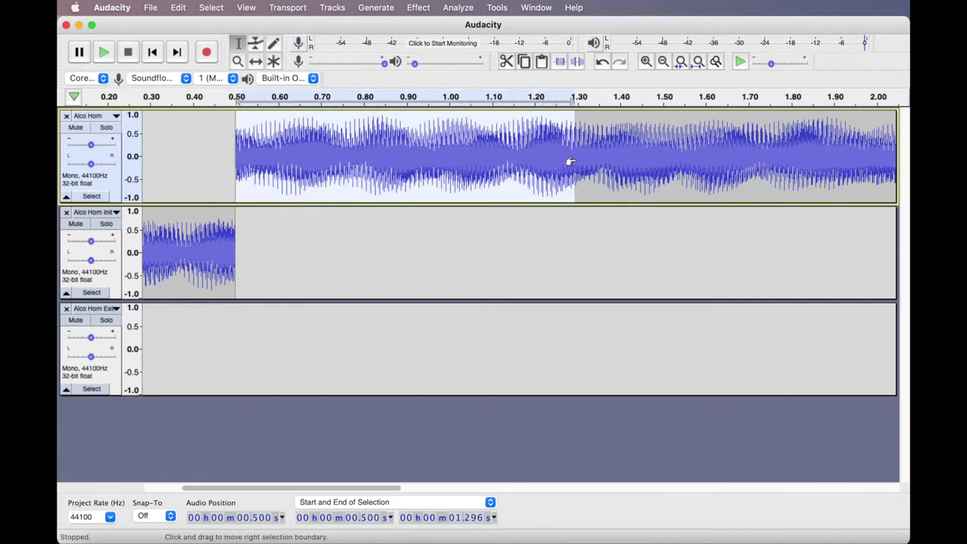
scroll(572, 159, up, 5)
scroll(572, 160, up, 4)
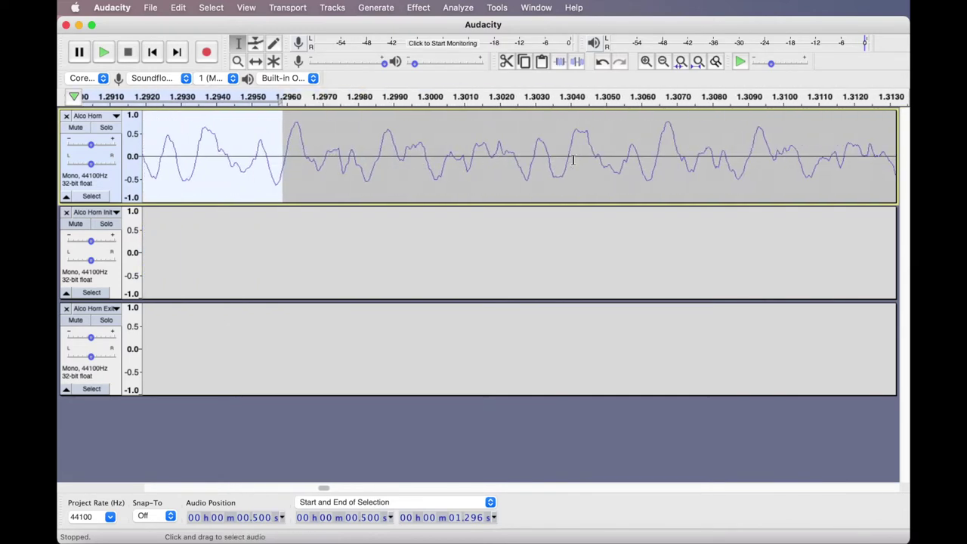
drag(278, 130, 374, 146)
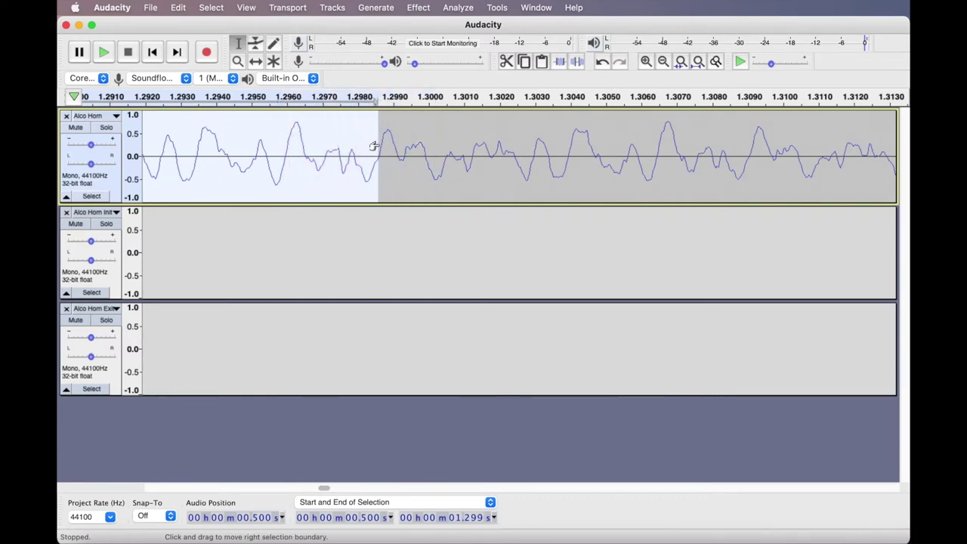
scroll(375, 146, up, 6)
scroll(374, 146, down, 10)
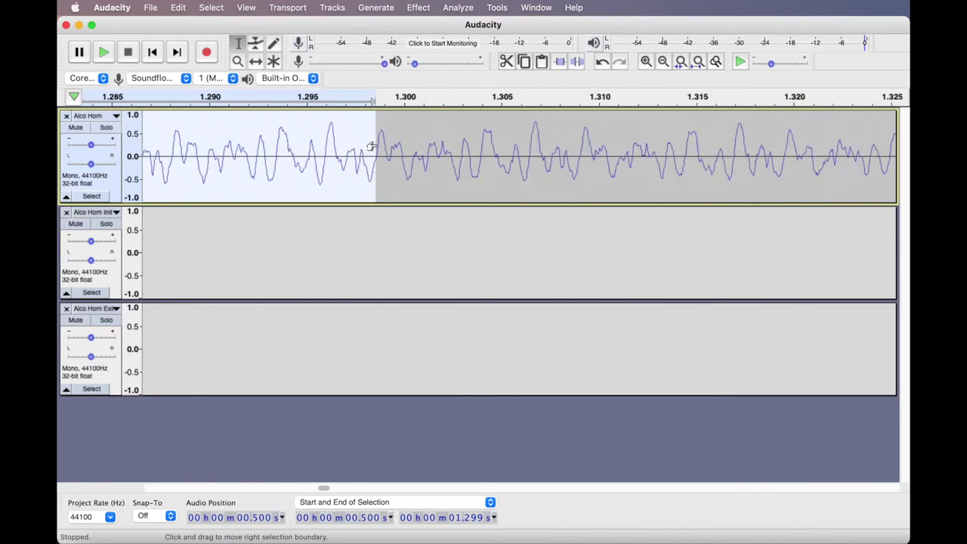
scroll(371, 146, down, 2)
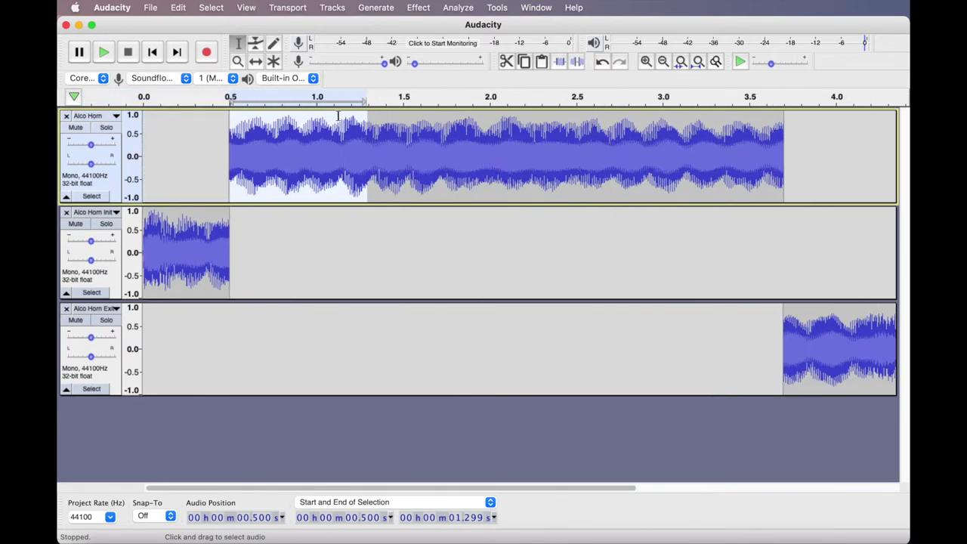
click(179, 8)
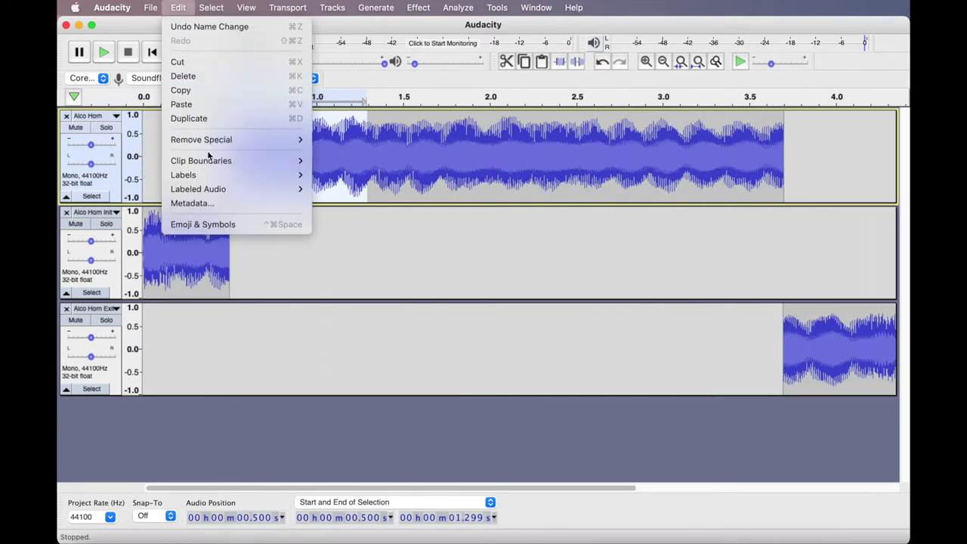
- Split 0.5 to 1.299 s into a fourth track, renamed with an 'Alco Horn Lo' loop name
mouse_move(210, 160)
click(344, 174)
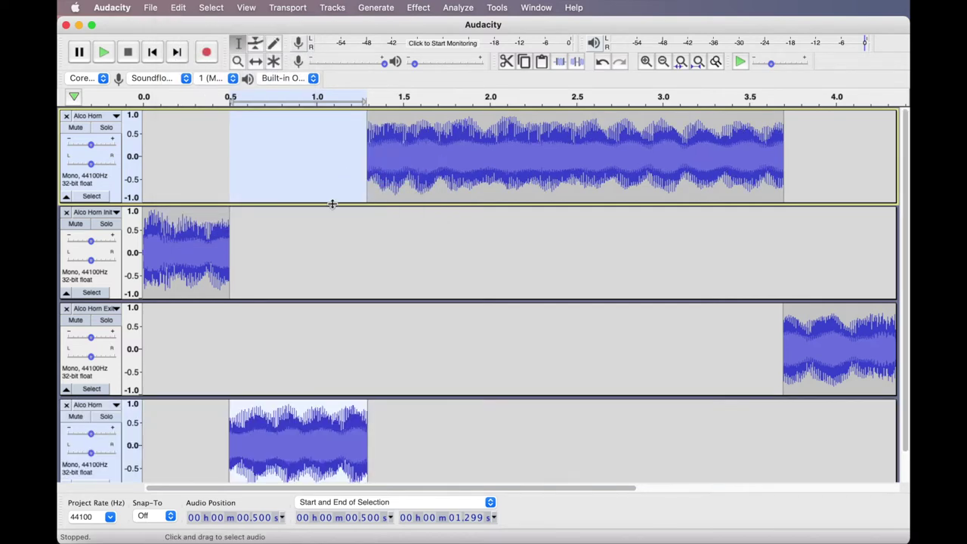
click(199, 387)
click(87, 374)
click(101, 386)
key(Right)
text(L)
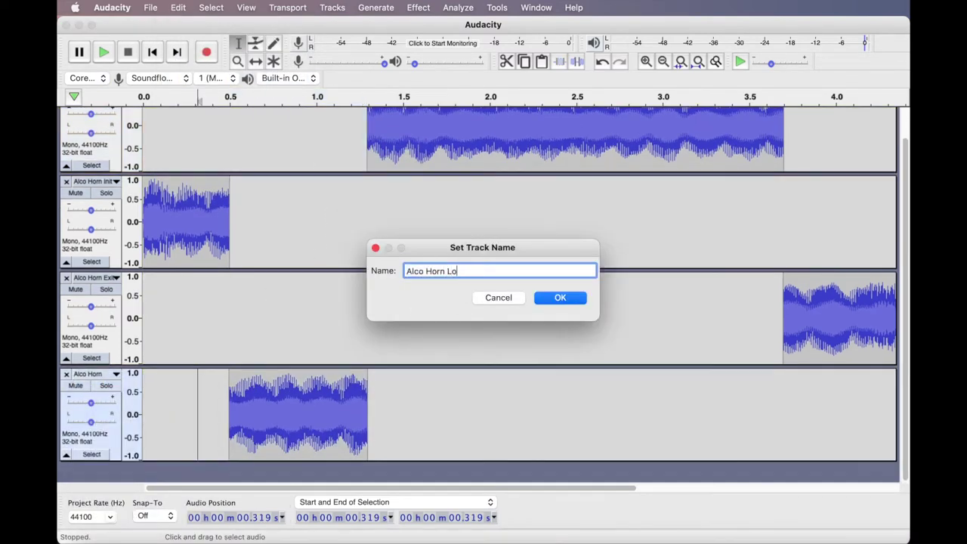
click(560, 295)
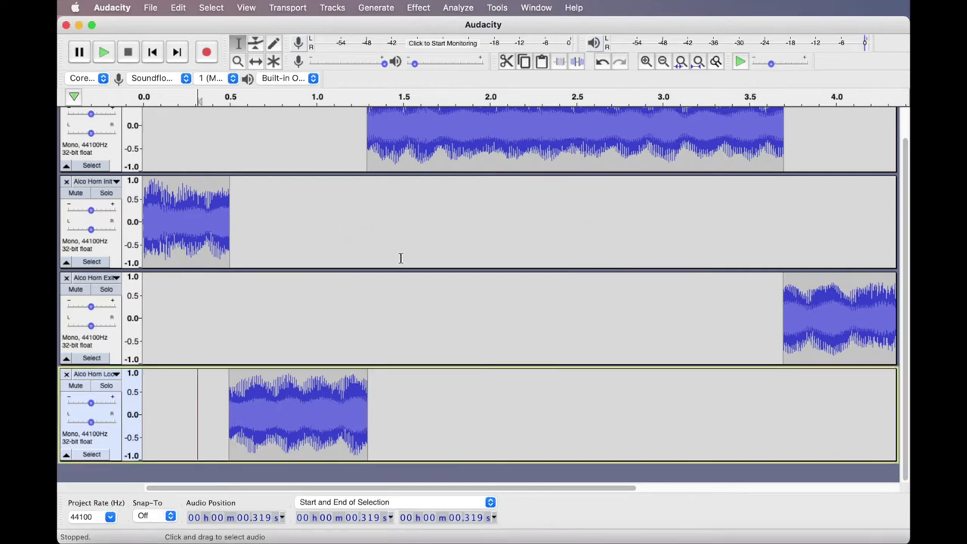
scroll(360, 163, up, 2)
- Split 1.3 to 2.1 s into a new track named 'Alco Horn Loop2'
scroll(495, 160, up, 8)
drag(583, 144, 390, 138)
scroll(388, 140, down, 3)
key(ctrl+f)
click(178, 7)
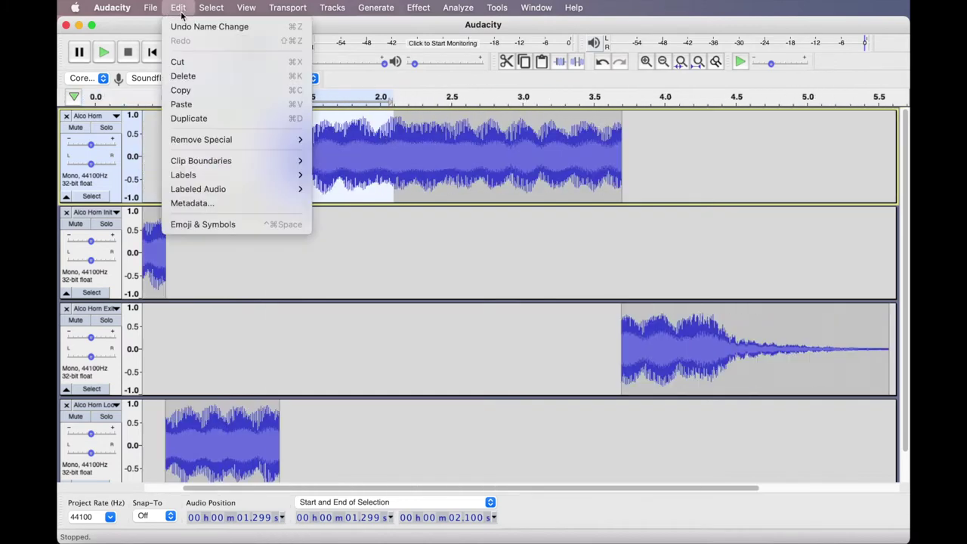
click(356, 176)
scroll(328, 173, down, 5)
click(233, 416)
click(88, 377)
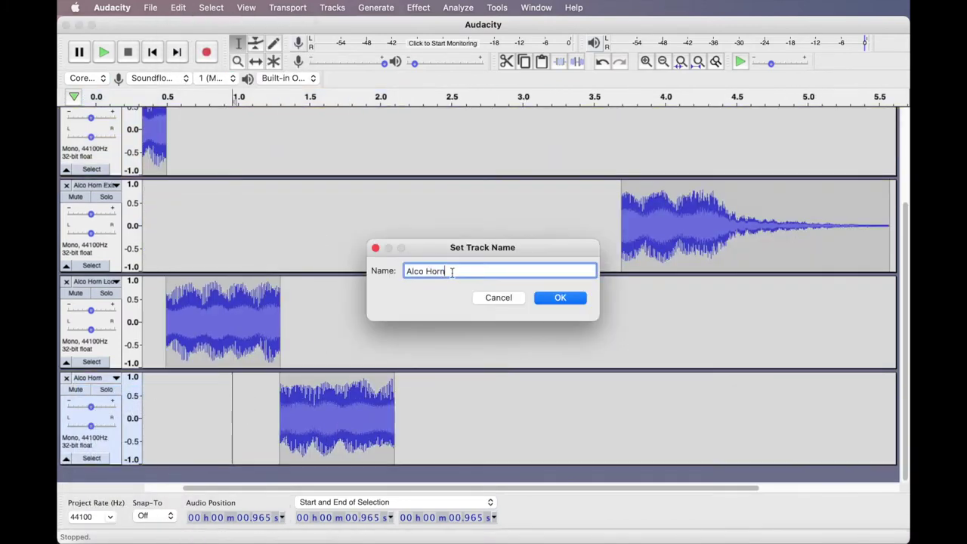
text(Loop2)
click(559, 299)
- Split 2.1 to 2.9 s into a new track named 'Alco Horn Loop3'
scroll(388, 147, up, 5)
mouse_move(390, 147)
mouse_down()
mouse_move(507, 151)
mouse_move(356, 140)
mouse_move(374, 145)
mouse_up()
scroll(505, 155, up, 6)
scroll(505, 155, up, 3)
scroll(373, 144, down, 6)
key(ctrl+f)
click(177, 8)
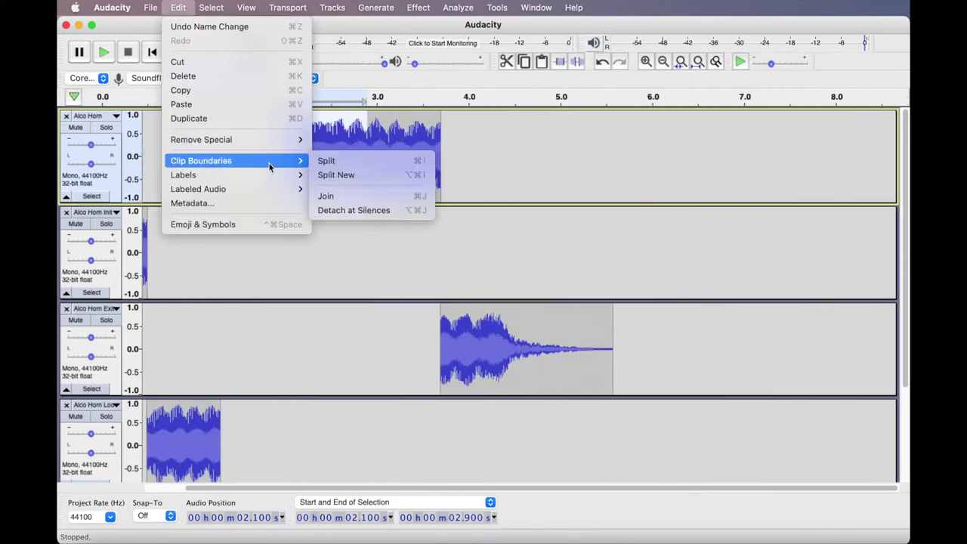
click(356, 176)
scroll(328, 173, down, 5)
click(231, 412)
click(88, 371)
click(98, 383)
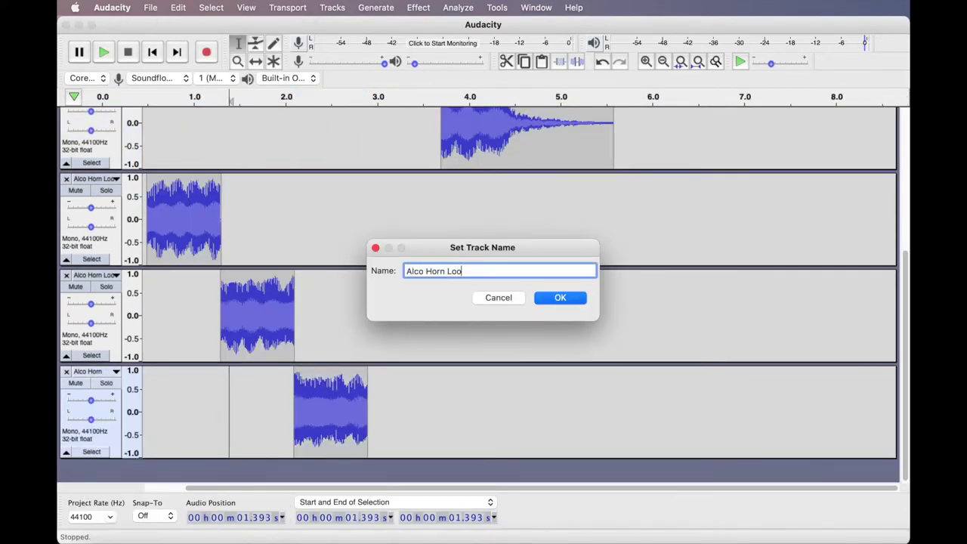
click(554, 298)
- Split 2.9 to 3.7 s into its own new track
scroll(551, 296, up, 5)
drag(368, 159, 443, 173)
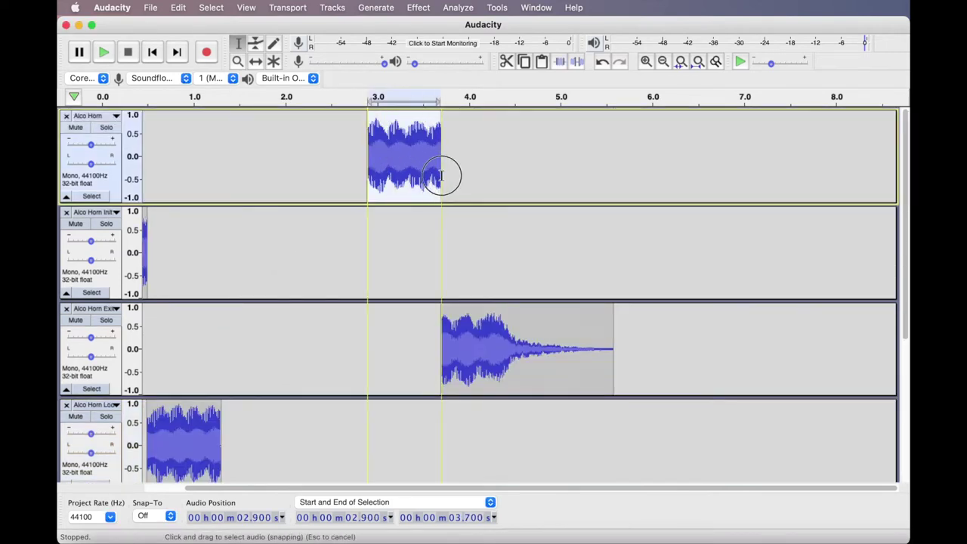
click(177, 7)
click(335, 173)
scroll(335, 174, down, 5)
click(224, 416)
click(87, 375)
click(99, 388)
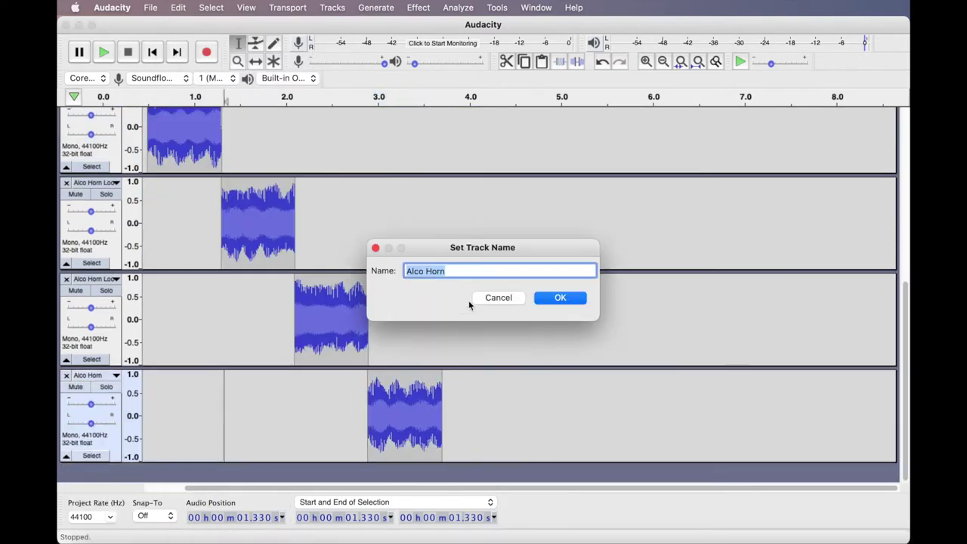
click(559, 298)
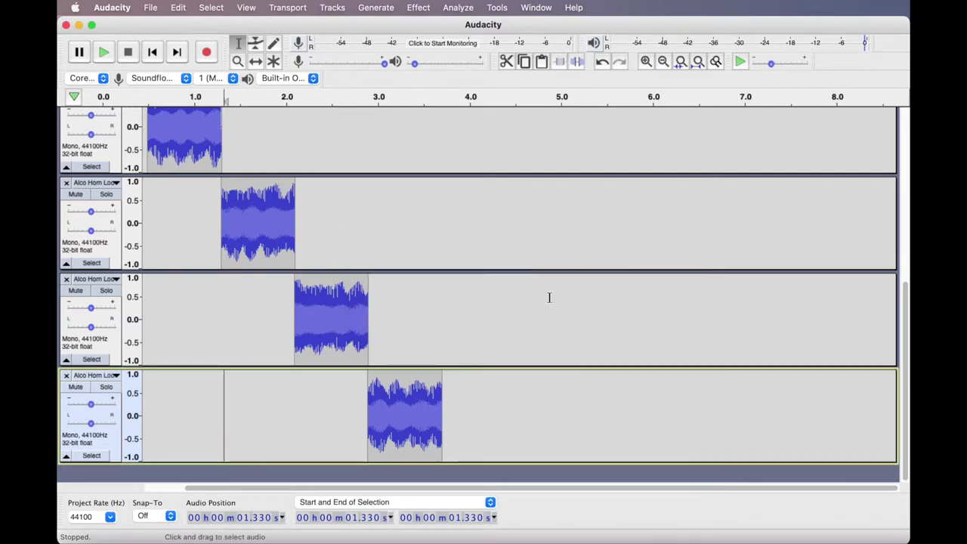
- Rename the bottom track to 'Alco Horn Loop4'
scroll(423, 347, left, 2)
click(300, 400)
click(115, 376)
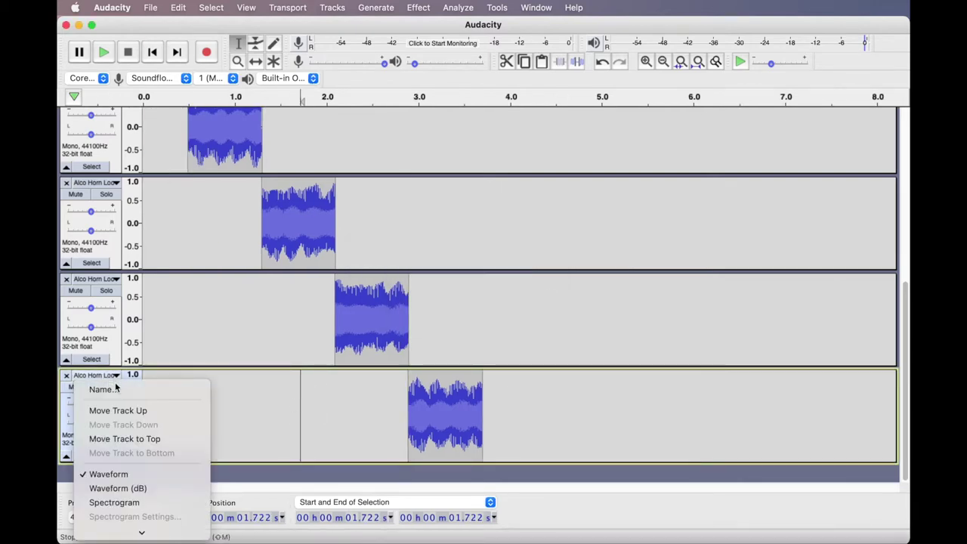
click(116, 389)
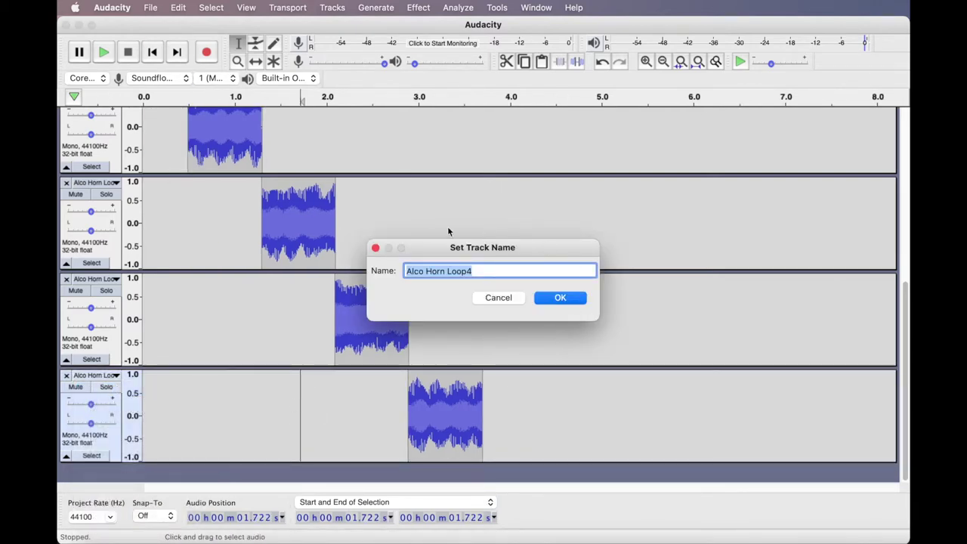
click(559, 297)
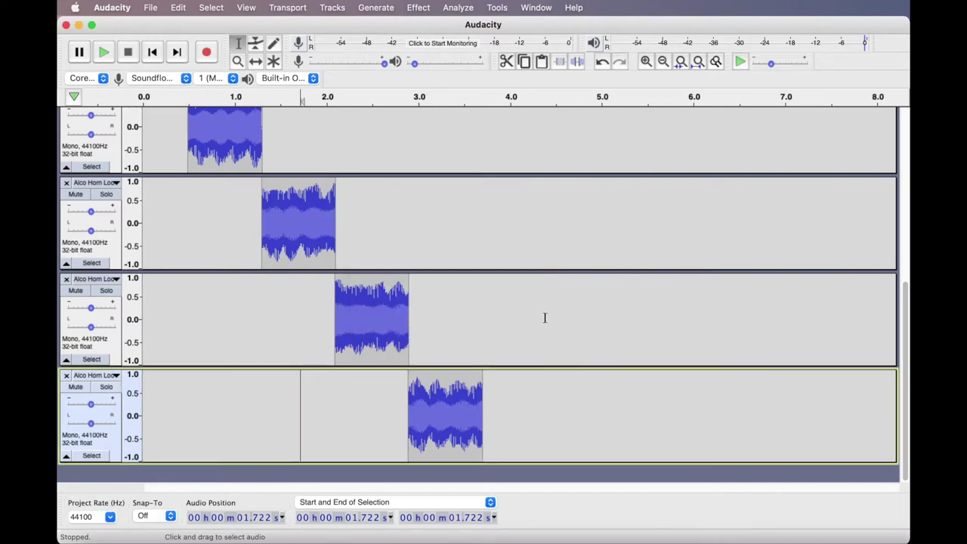
scroll(484, 401, up, 3)
- Copy the 3.500 to 3.700 s slice at the end of the Loop4 clip
drag(540, 391, 418, 389)
scroll(368, 390, up, 8)
scroll(418, 391, down, 10)
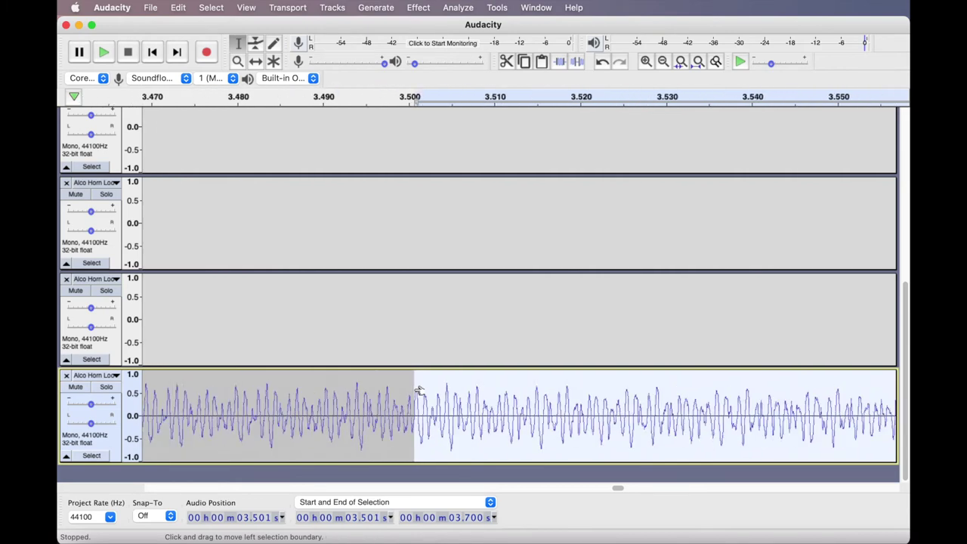
click(179, 7)
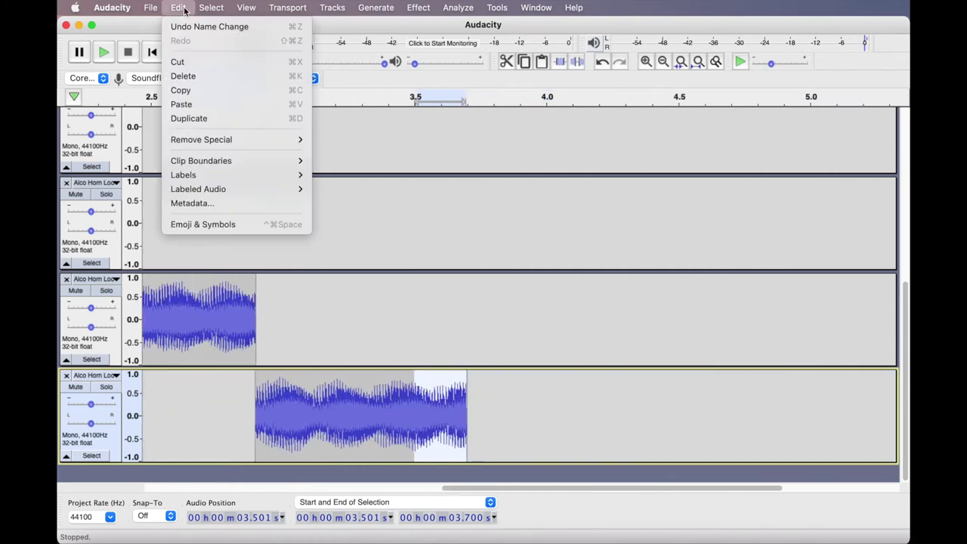
click(192, 89)
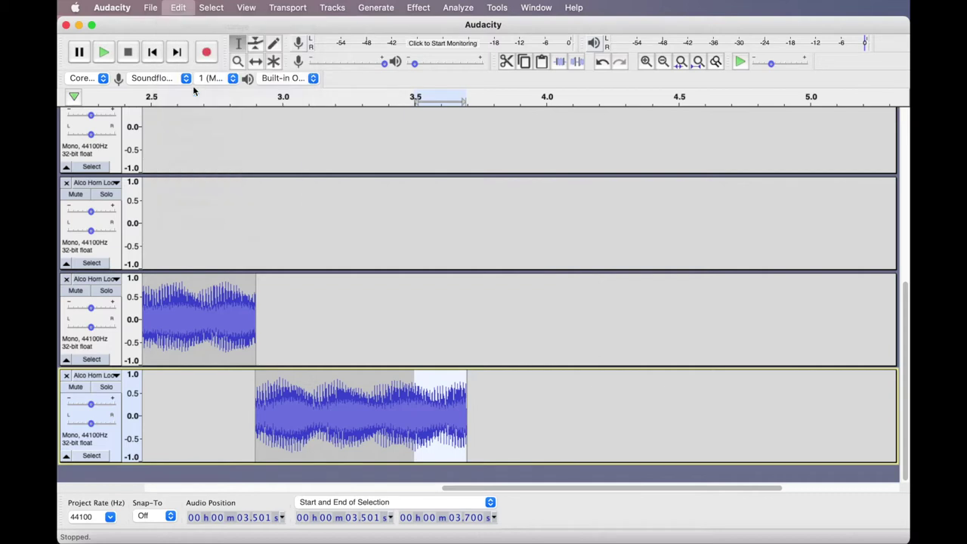
- Paste the 0.2 s slice into a new track at 0 s and start renaming it
click(157, 476)
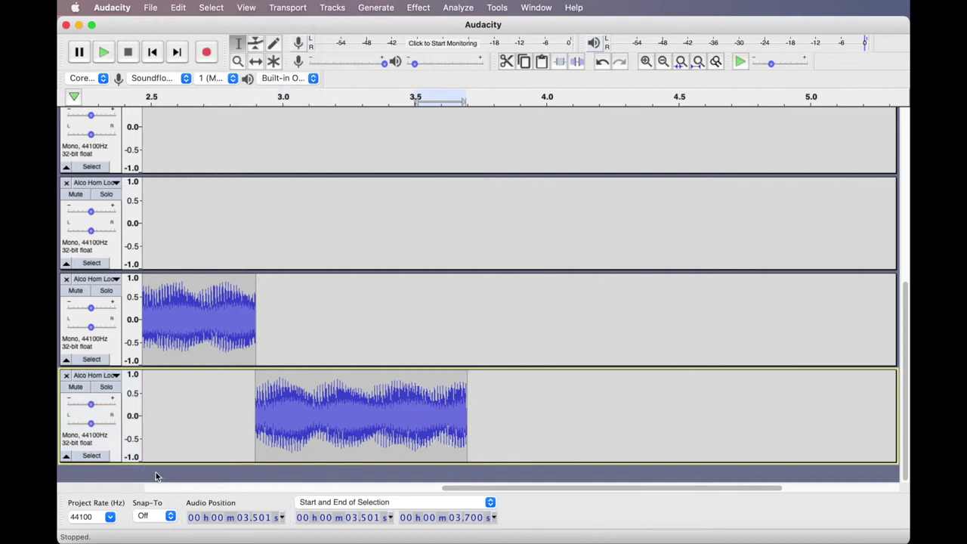
click(182, 9)
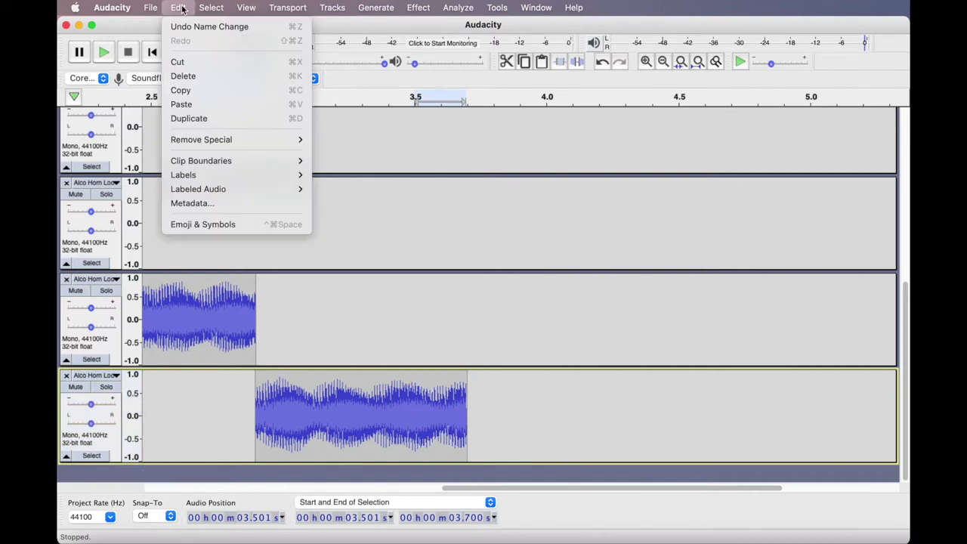
click(181, 104)
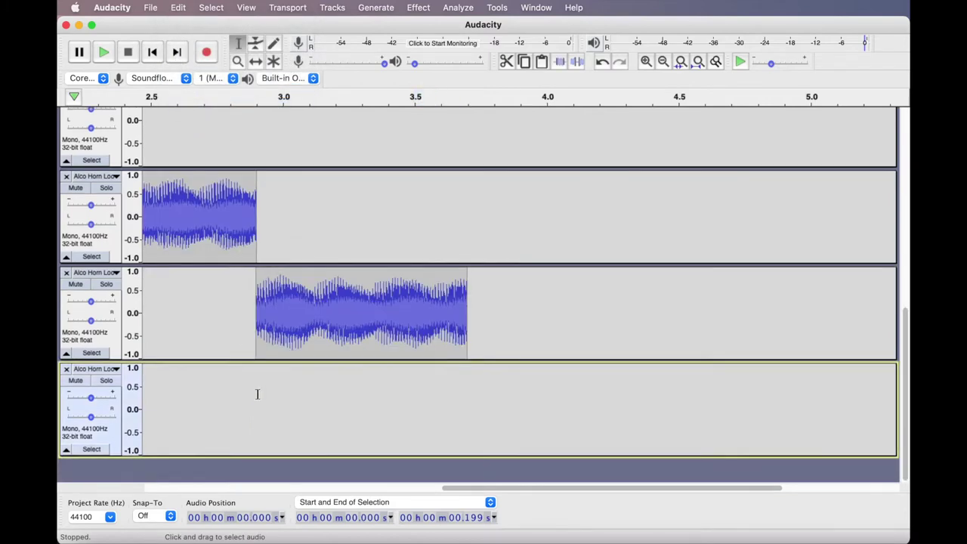
drag(452, 494, 140, 489)
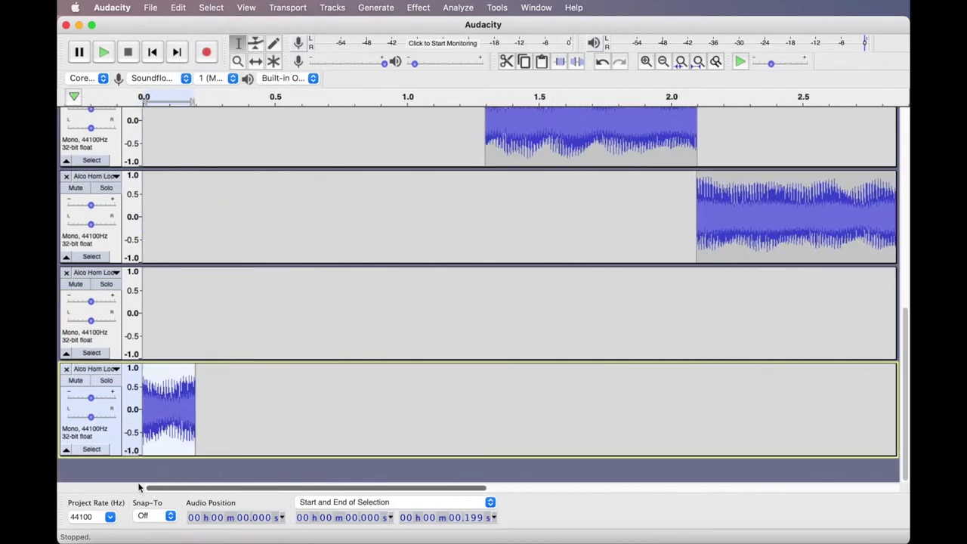
click(238, 422)
click(118, 370)
click(119, 380)
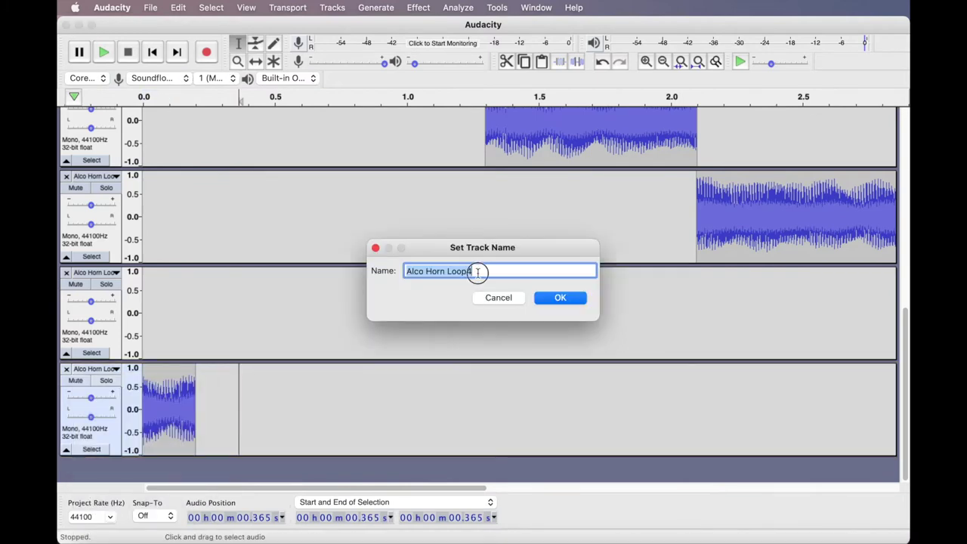